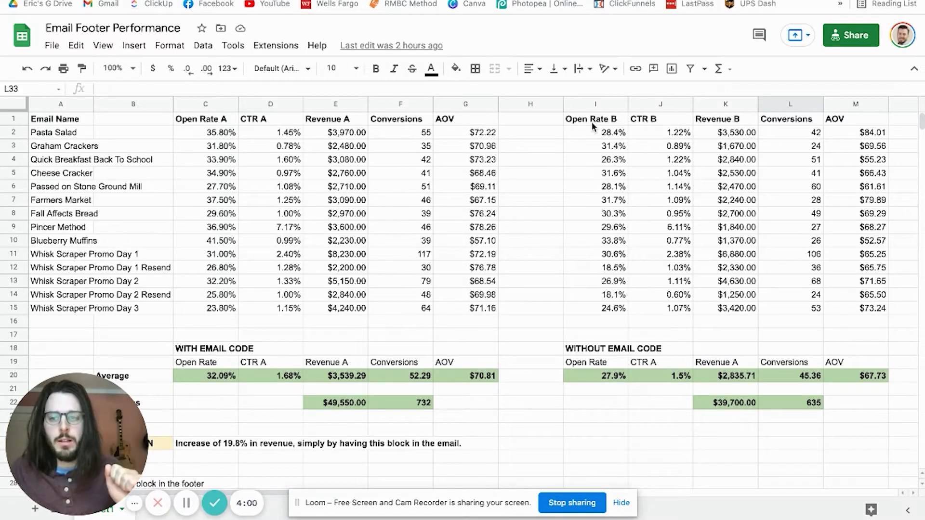
{"action": "scroll", "coordinate": [361, 289], "scroll_direction": "down", "scroll_amount": 1}
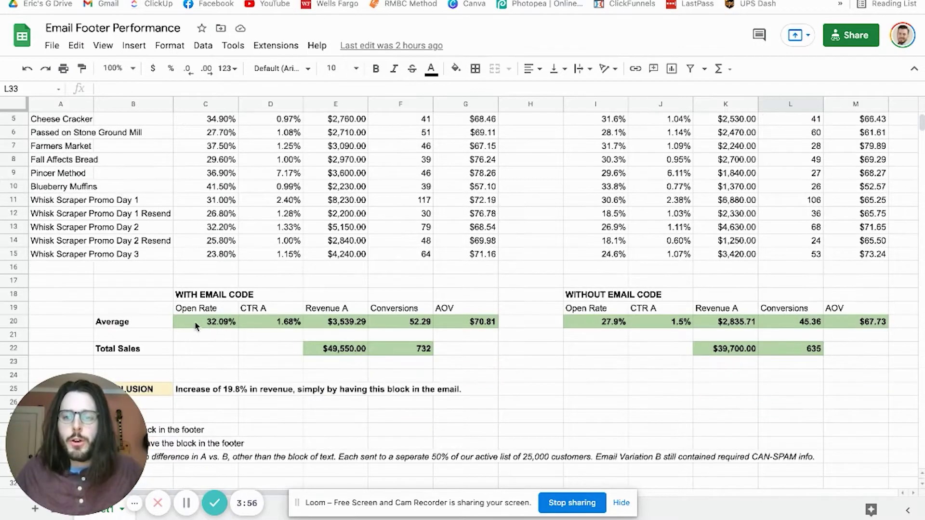
{"action": "scroll", "coordinate": [223, 325], "scroll_direction": "up", "scroll_amount": 1}
{"action": "scroll", "coordinate": [223, 325], "scroll_direction": "up", "scroll_amount": 1}
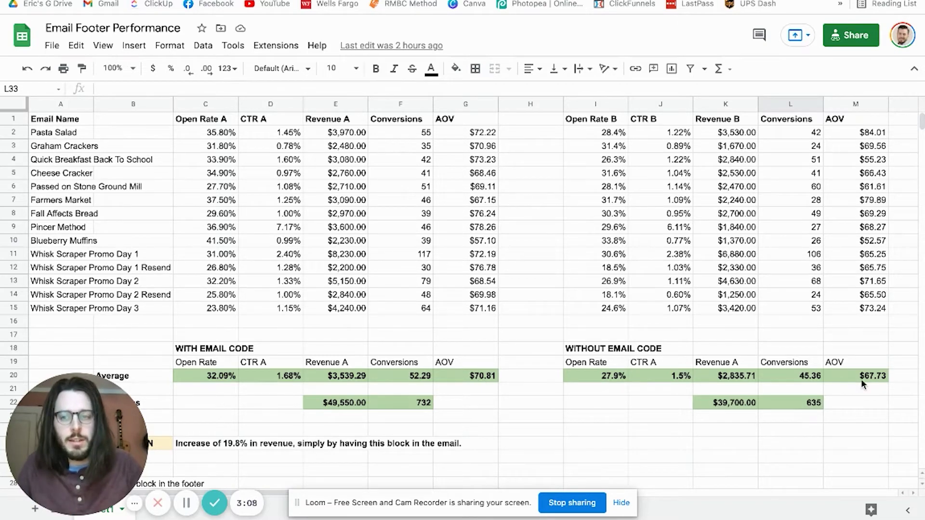
{"action": "scroll", "coordinate": [861, 379], "scroll_direction": "down", "scroll_amount": 1}
{"action": "scroll", "coordinate": [661, 346], "scroll_direction": "down", "scroll_amount": 2}
{"action": "scroll", "coordinate": [659, 348], "scroll_direction": "down", "scroll_amount": 2}
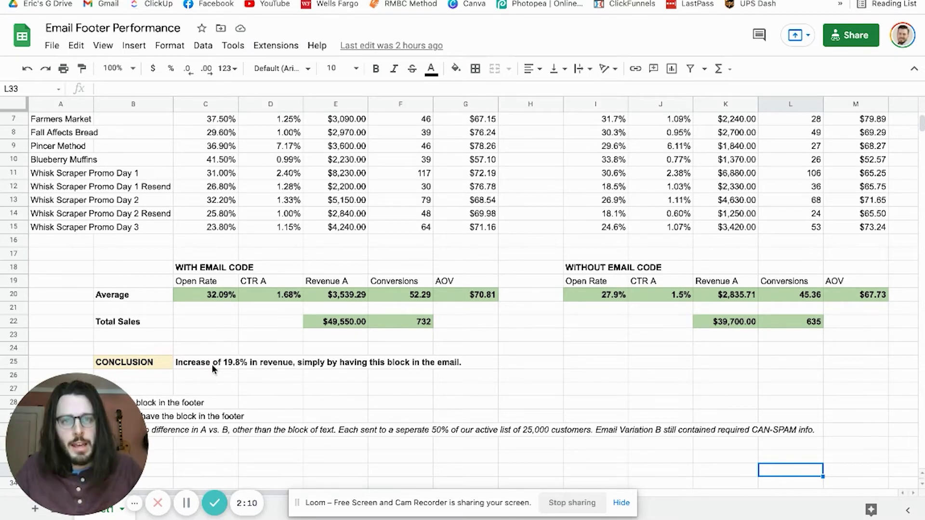
{"action": "left_click", "coordinate": [129, 366]}
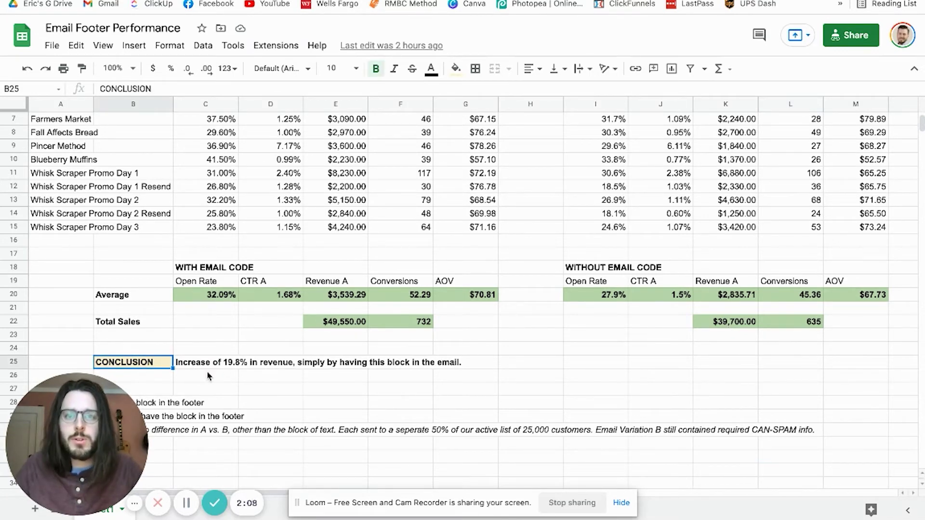